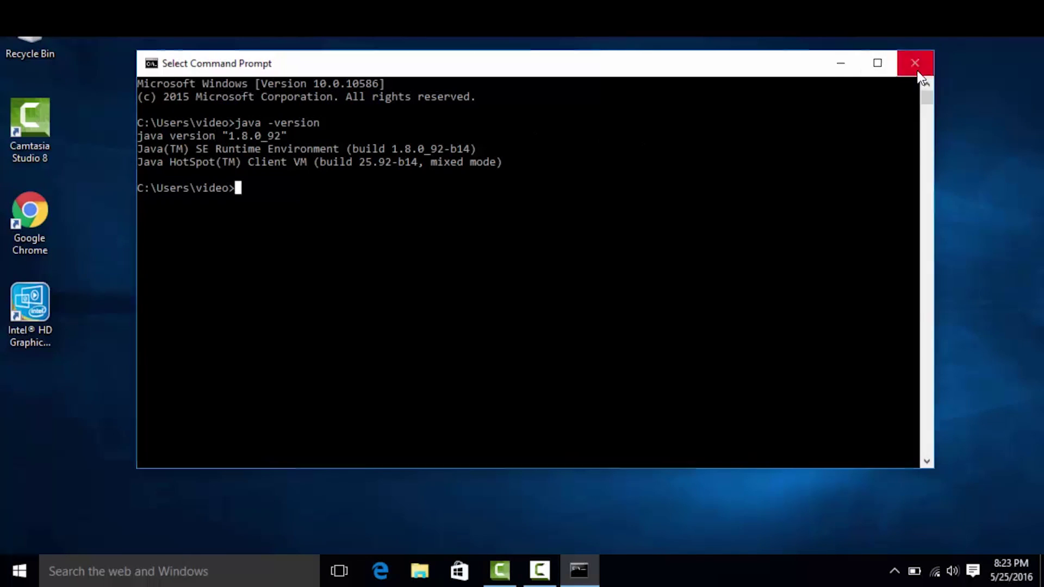
Step: Close Command Prompt after it reports Java version 1.8.0_92
left_click(915, 63)
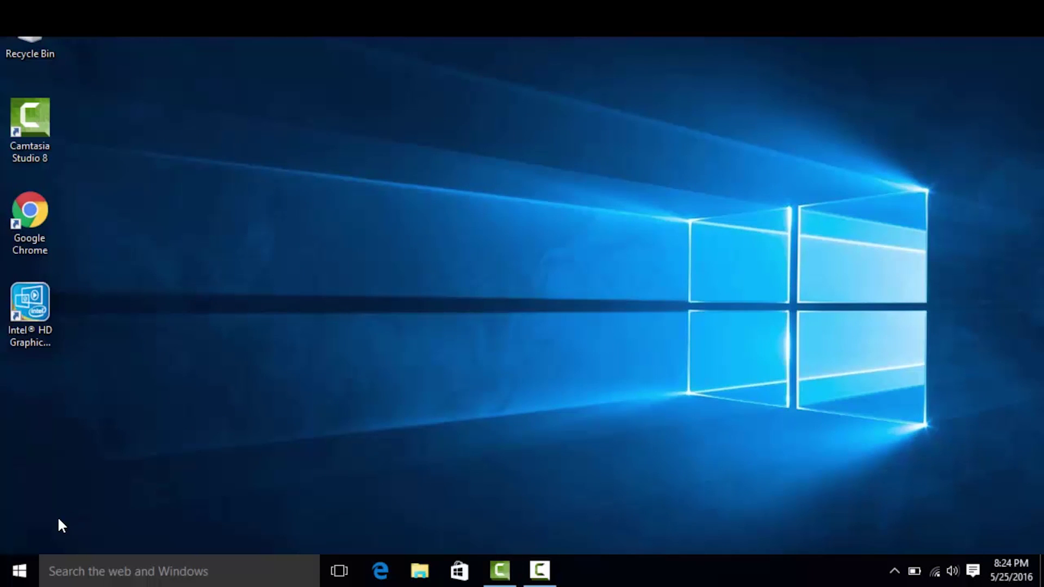
Step: Open the System page from the Win+X menu, then its Advanced system settings
right_click(23, 569)
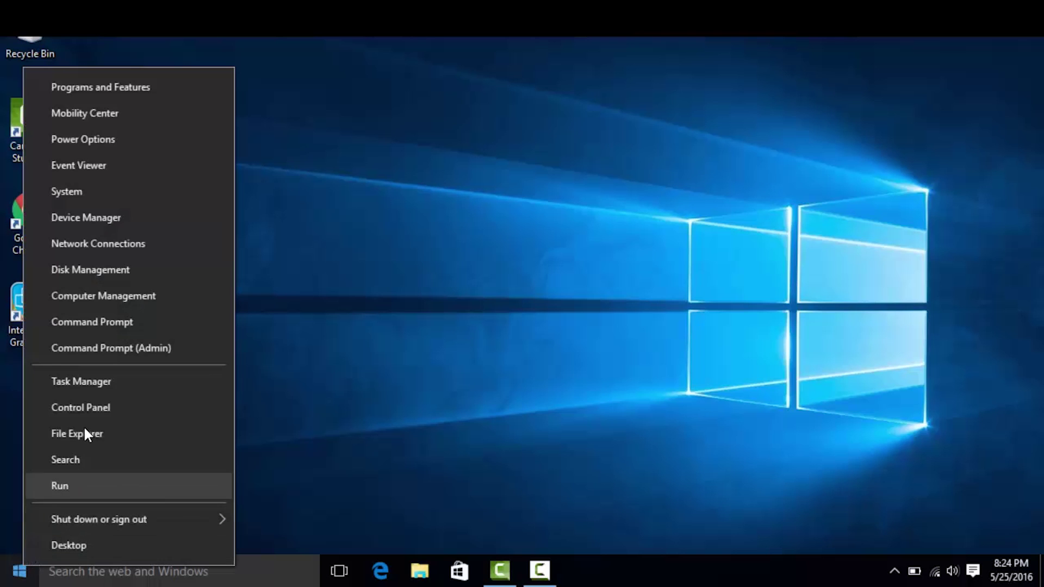
left_click(125, 199)
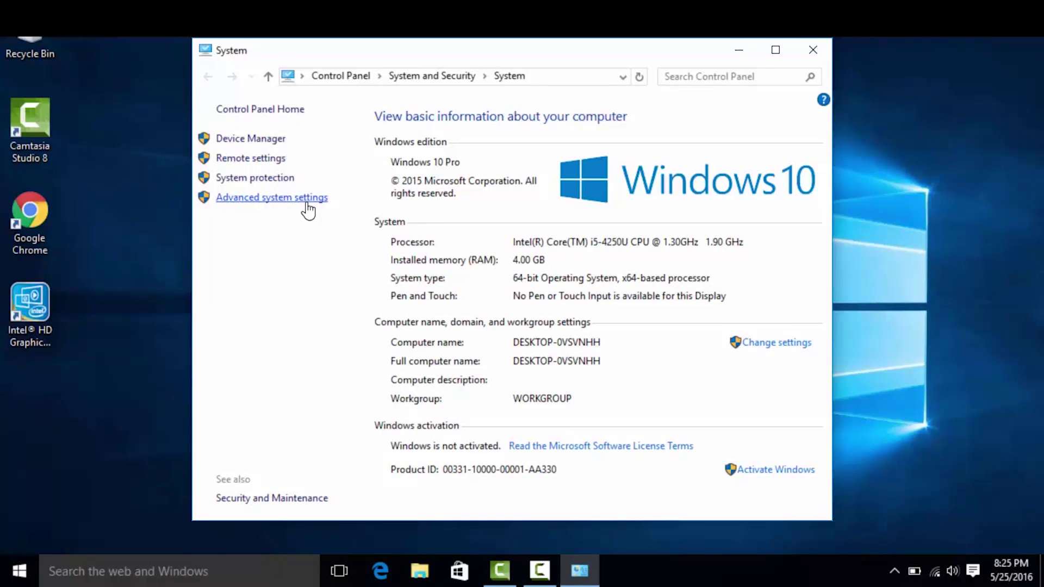
left_click(308, 199)
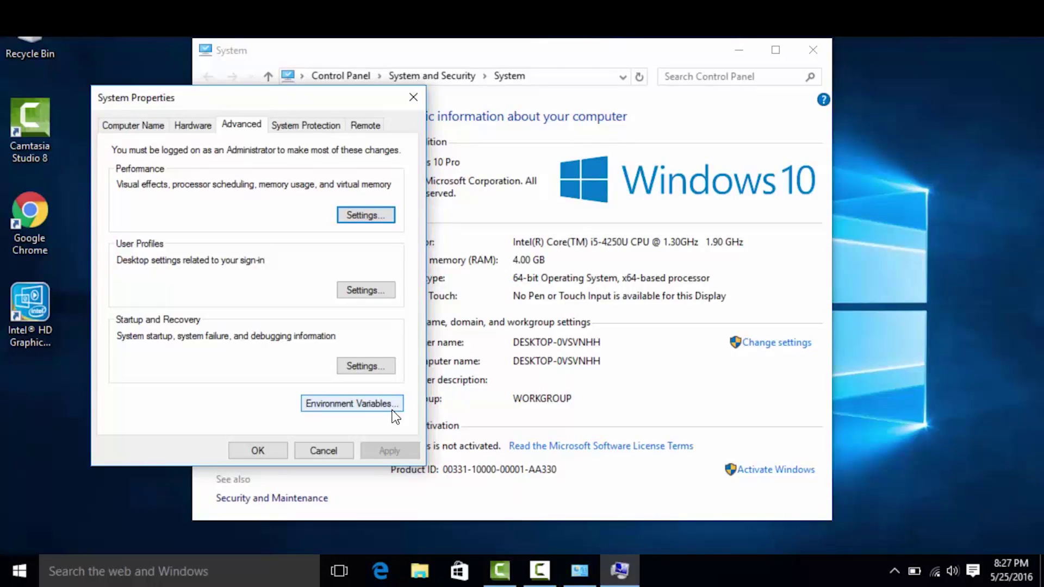
Step: In Environment Variables, select the system Path variable and edit its entries
left_click(373, 404)
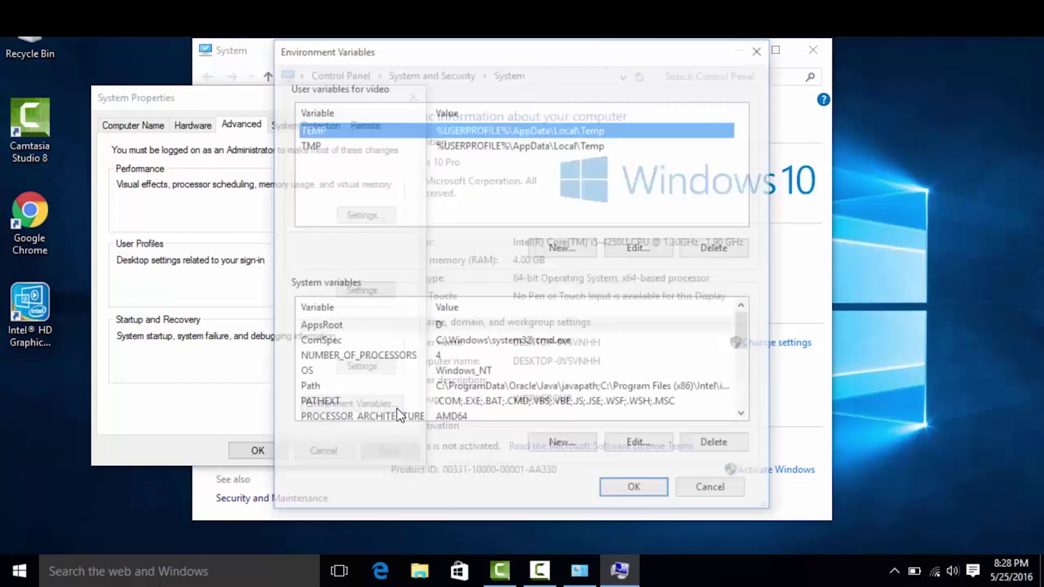
left_click(413, 387)
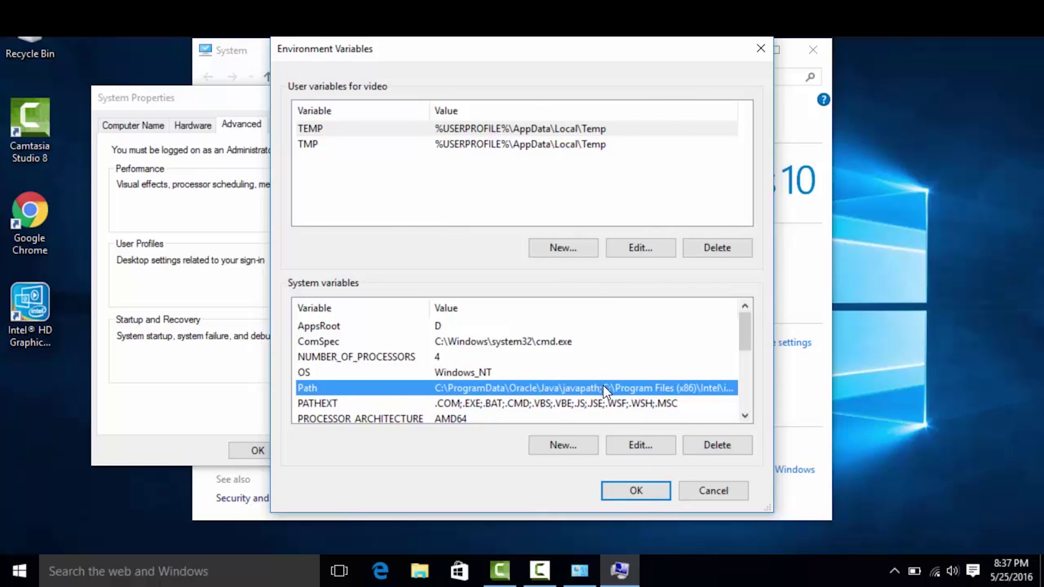
left_click(654, 452)
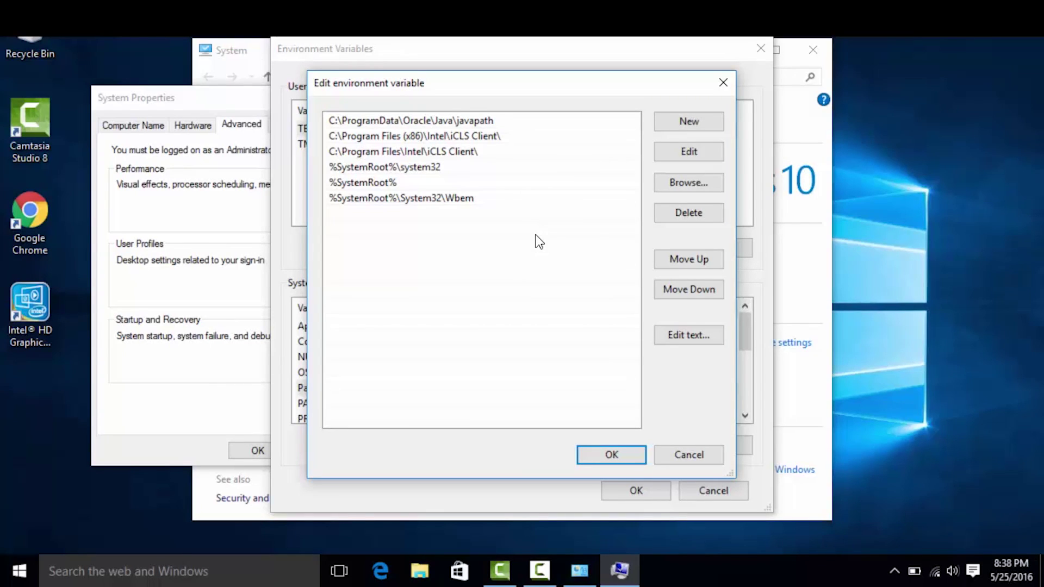
Step: Add a seventh Path entry reading 'new' at the bottom of the list
left_click(673, 122)
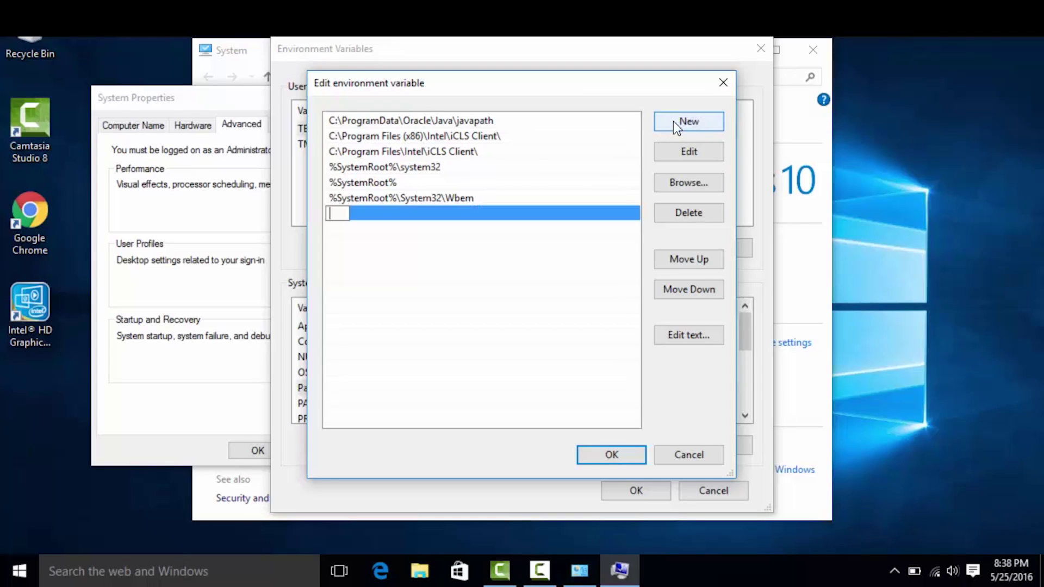
type("new")
key("Return")
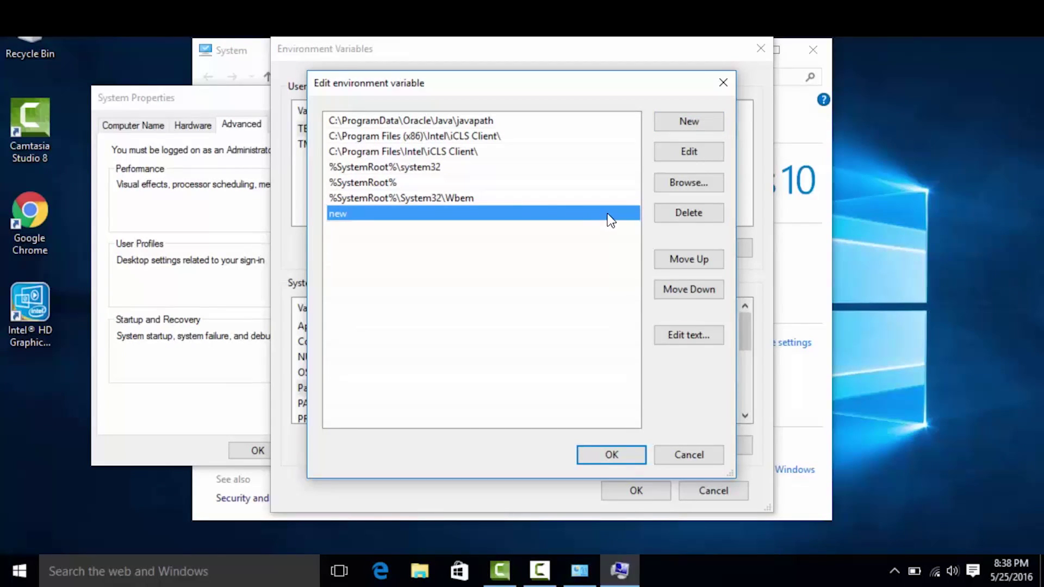
Step: Browse to C:\Program Files (x86)\Java\jdk1.8.0_92\bin and set it as the new entry
left_click(661, 185)
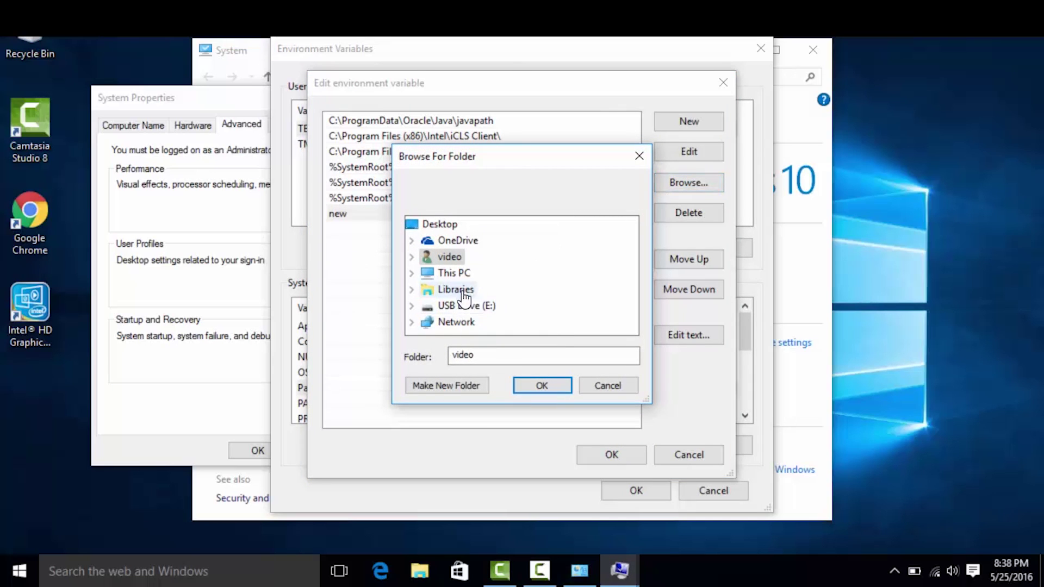
left_click(459, 273)
scroll(473, 267, "down", 1)
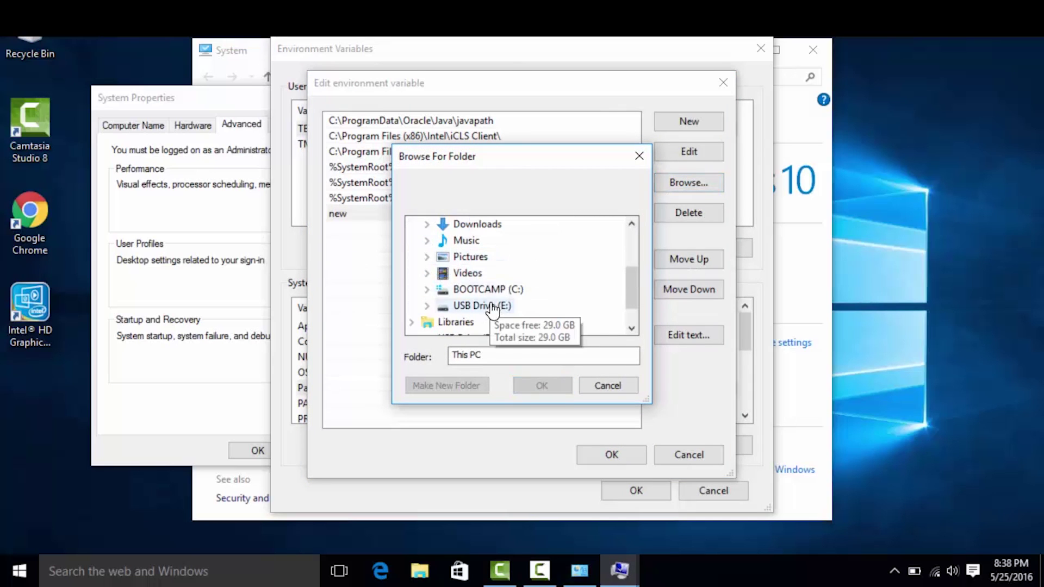
double_click(484, 289)
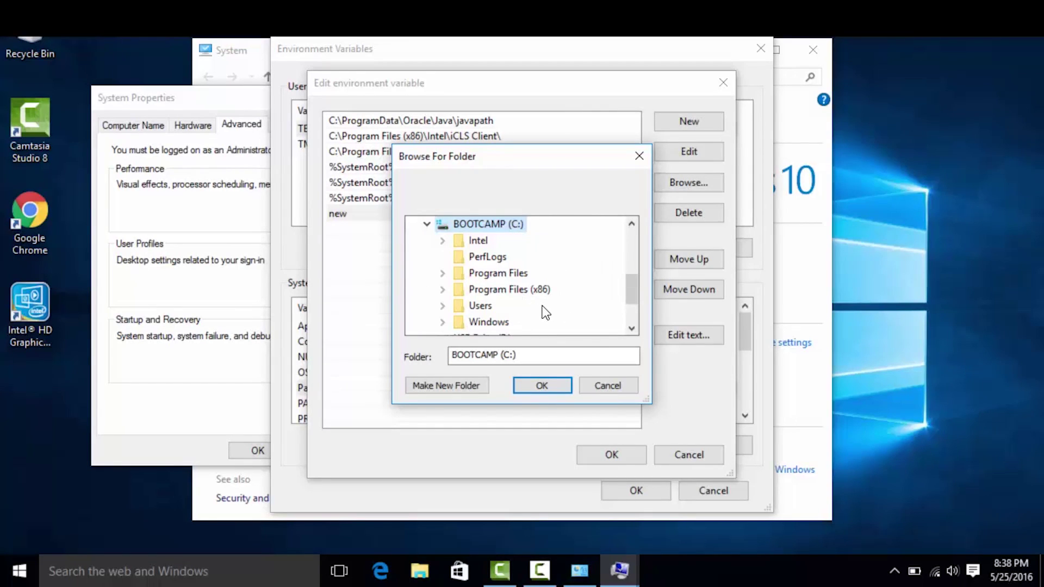
double_click(505, 291)
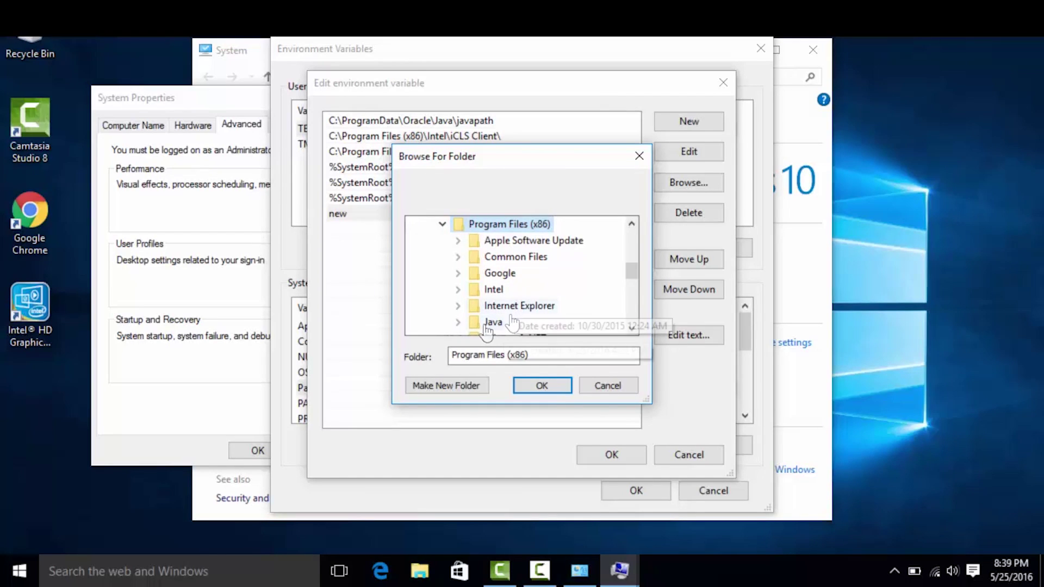
double_click(468, 326)
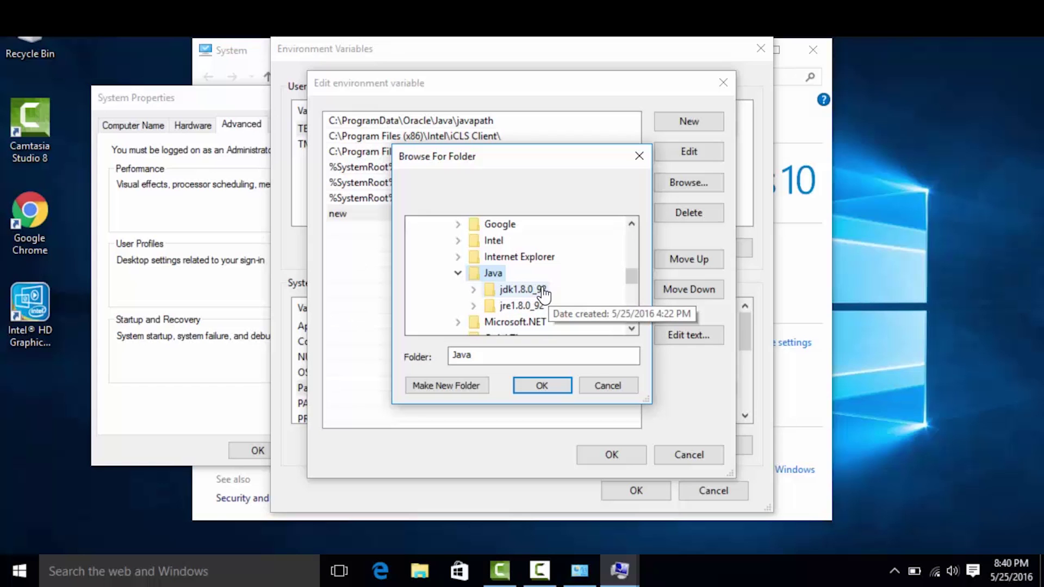
double_click(544, 295)
left_click(544, 255)
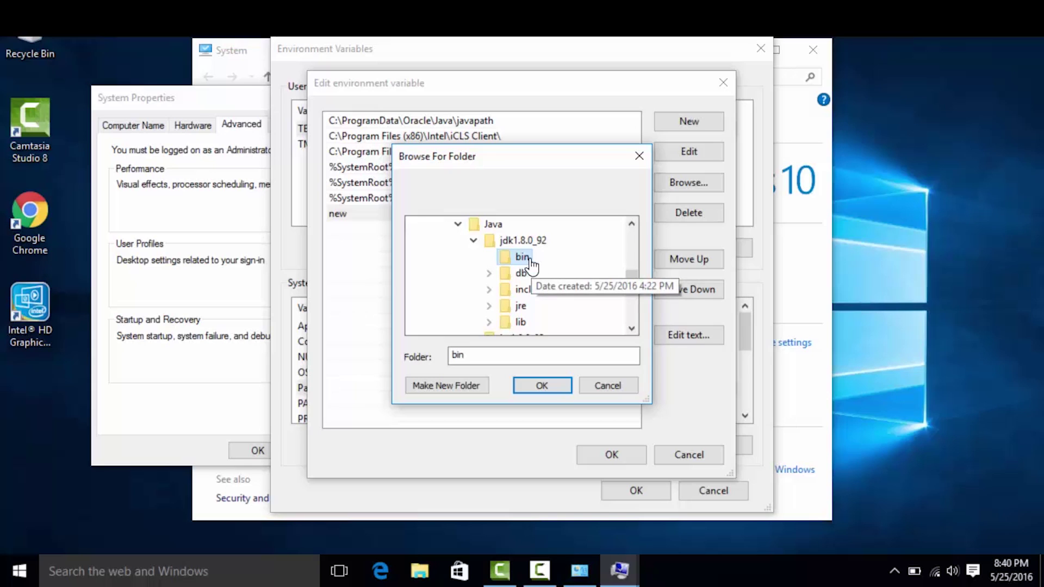
left_click(550, 387)
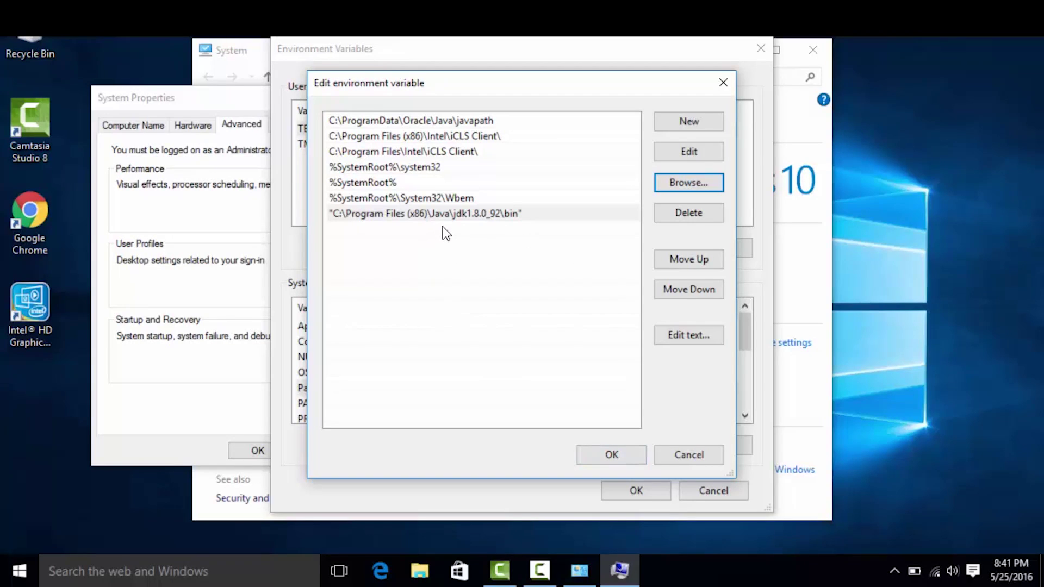
Step: Confirm the Path and environment variable changes, then close System Properties and the System window
left_click(634, 458)
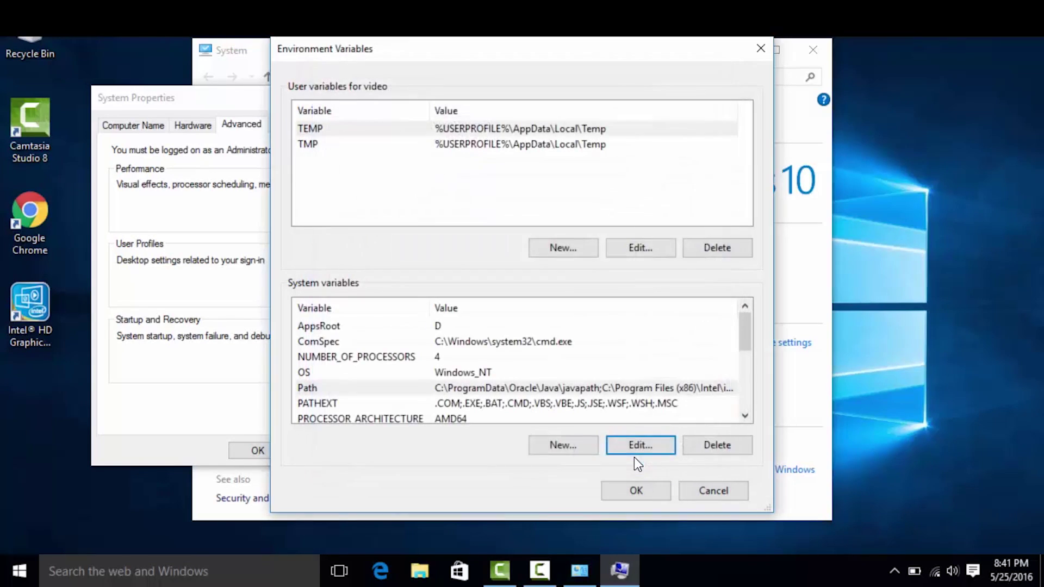
left_click(664, 494)
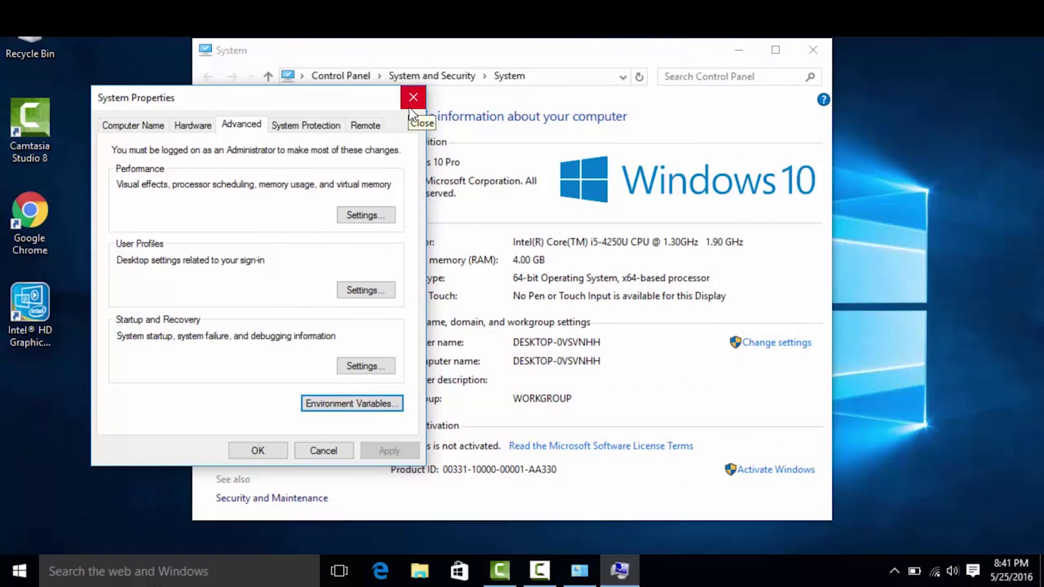
left_click(410, 102)
left_click(811, 50)
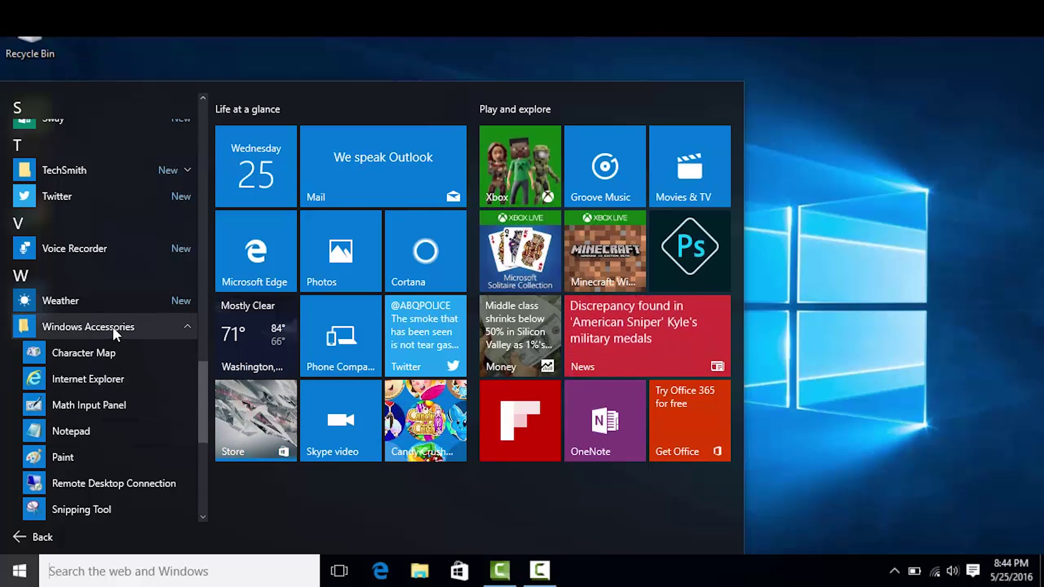
Step: Search 'notepad' from the Start search box and launch Notepad
left_click(121, 567)
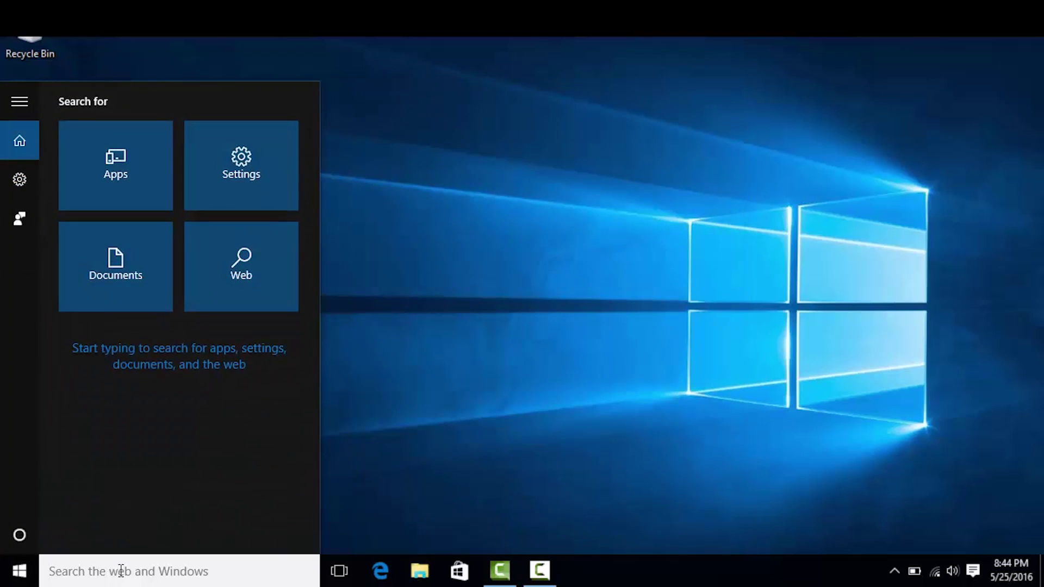
type("notepad")
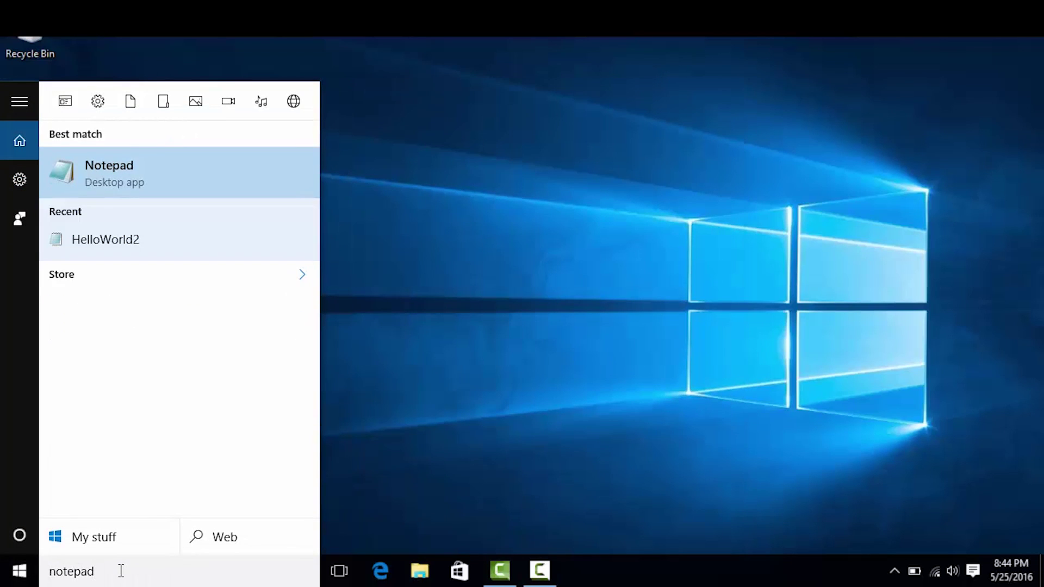
key("Return")
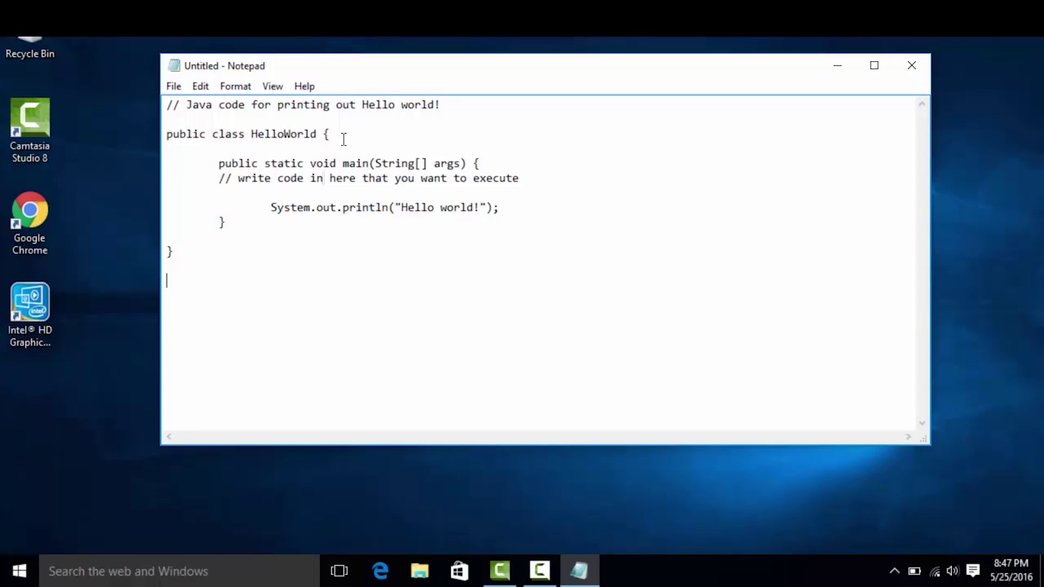
Step: Write the HelloWorld class with a main method calling System.out.println("Hello world!")
double_click(230, 140)
left_click(516, 207)
Step: Save the code to the Desktop as HelloWorld.java with Save as type set to All Files
left_click(173, 86)
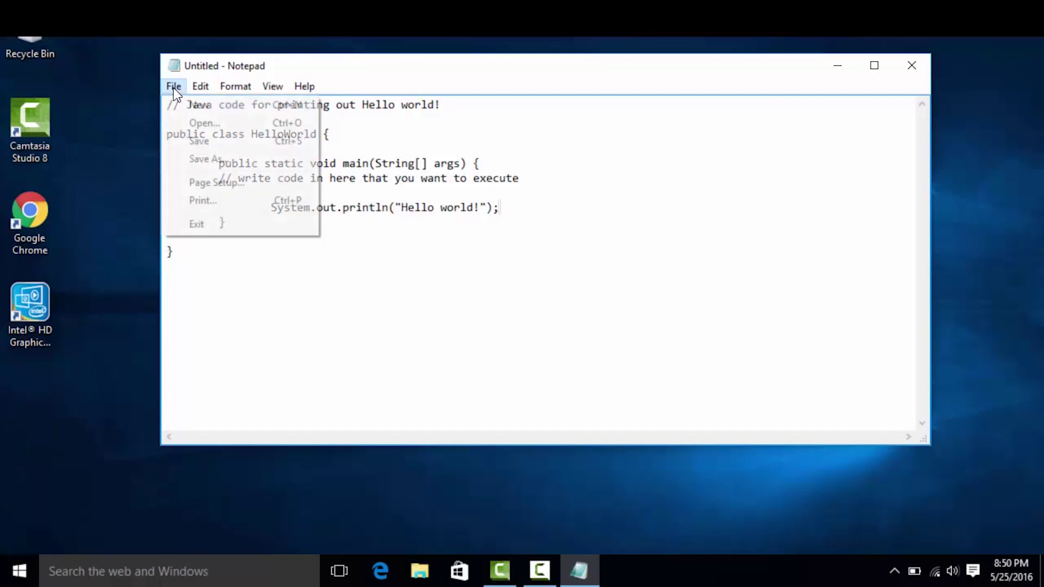
left_click(208, 141)
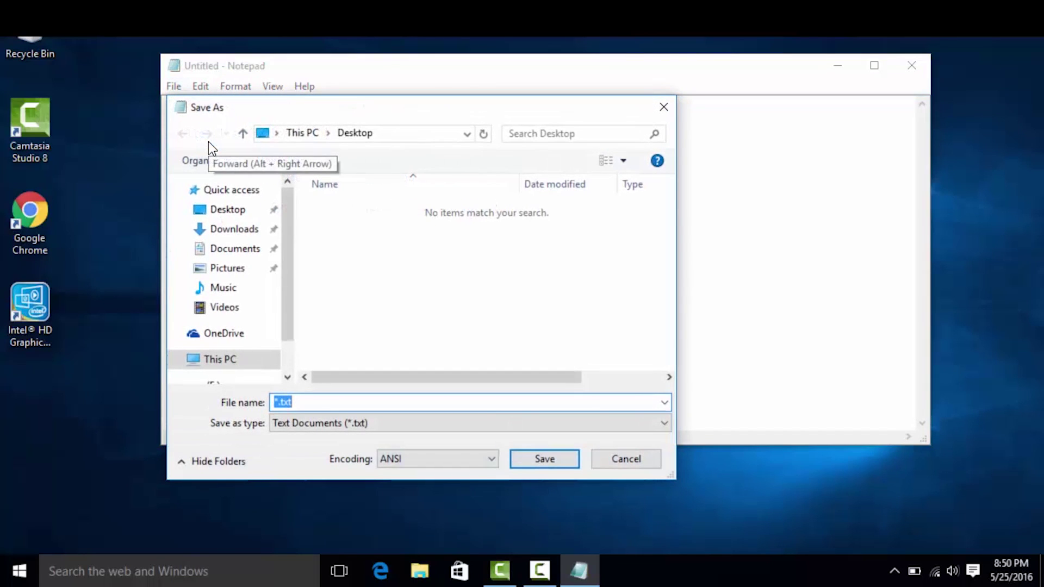
left_click(400, 425)
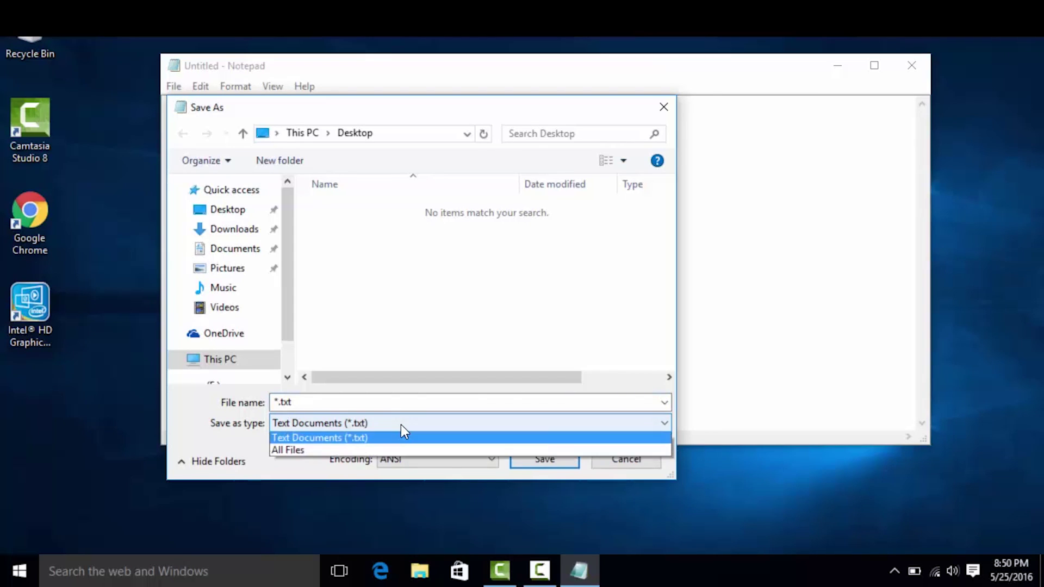
left_click(393, 452)
left_click(361, 401)
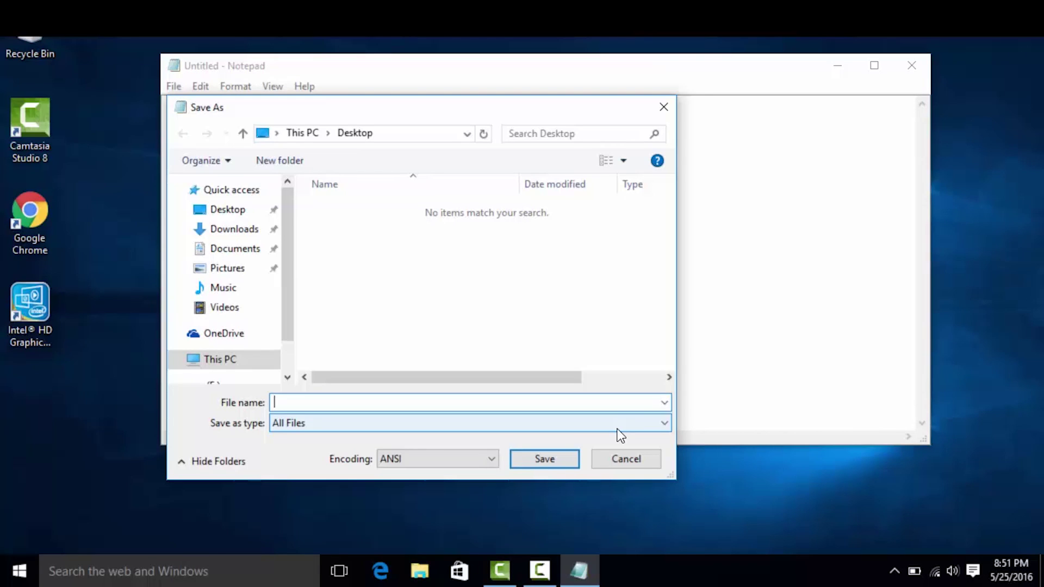
type("HelloWorld.java")
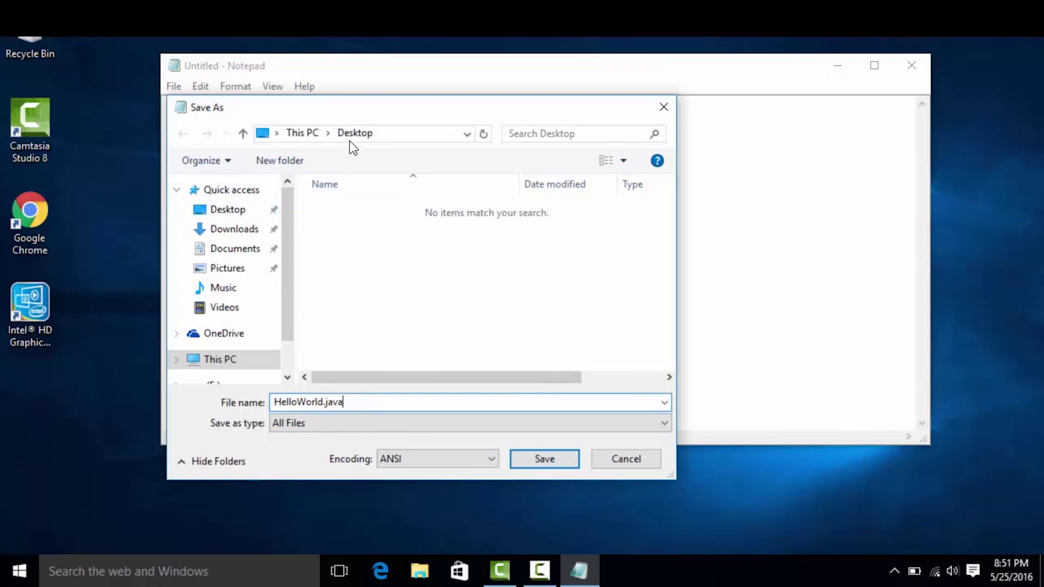
left_click(556, 462)
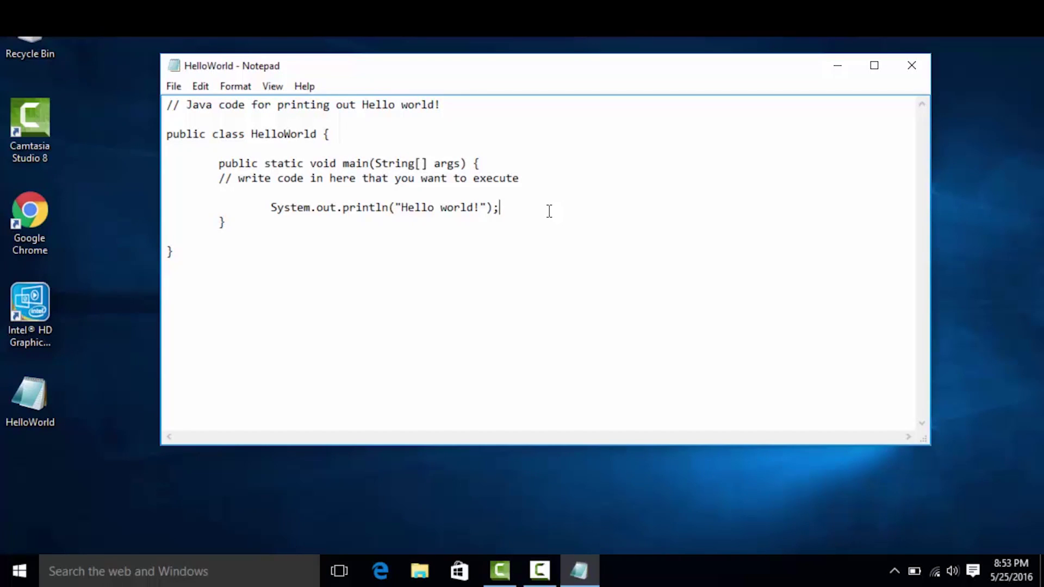
Step: Launch Command Prompt by searching 'command prompt' and move its window up and right
left_click(143, 575)
type("command p")
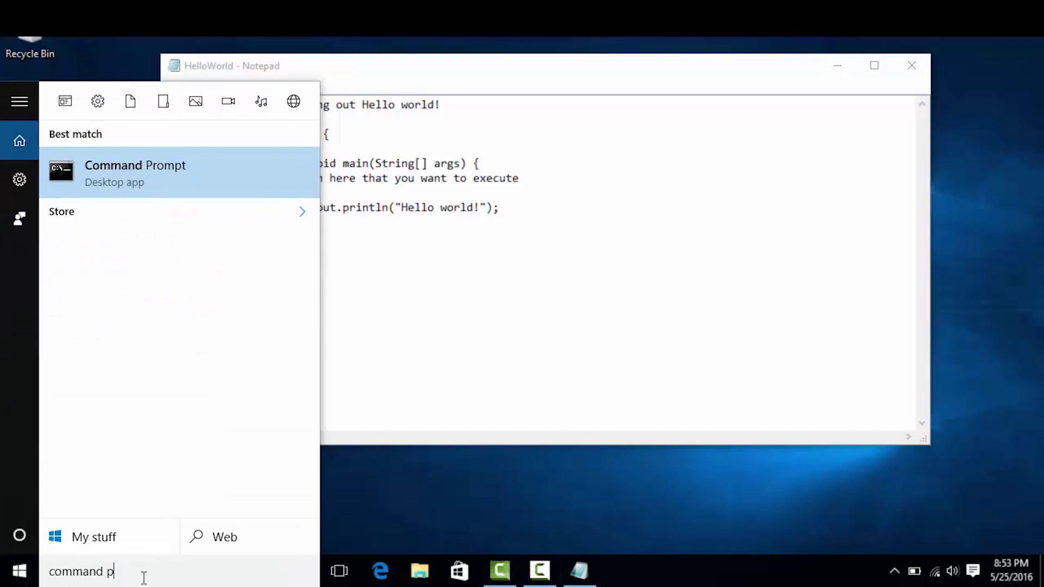
type("rompt")
key("Return")
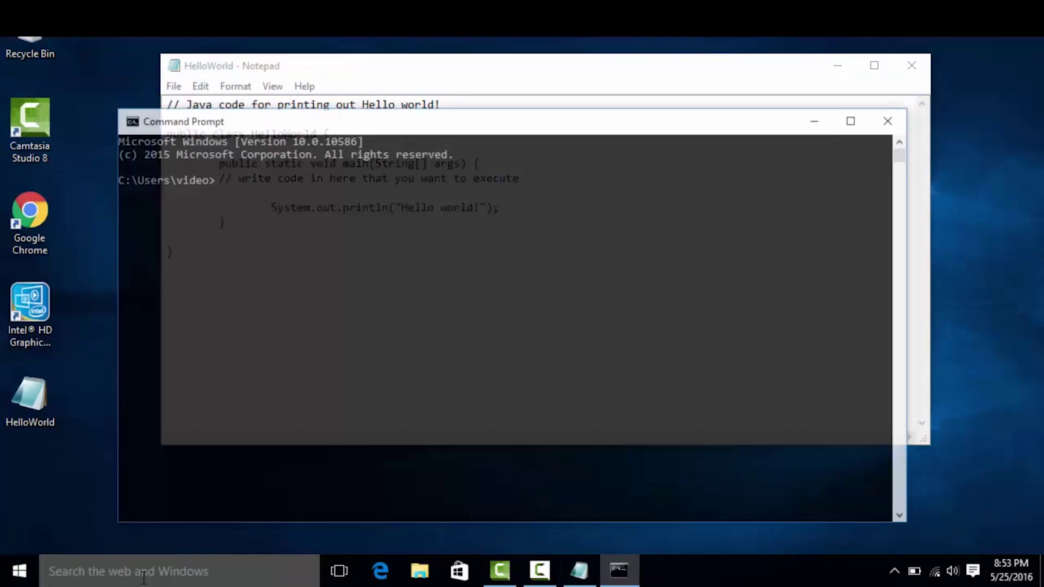
left_click_drag(484, 116, 523, 62)
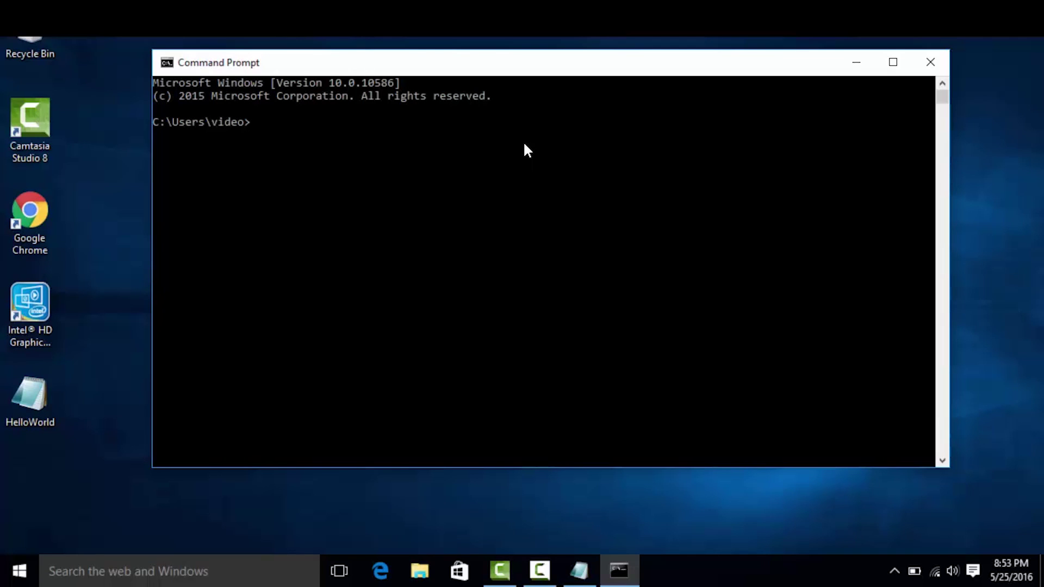
Step: Change into the Desktop folder with cd Desktop and enter javac HelloWorld.java
type("cd Desktop")
key("Return")
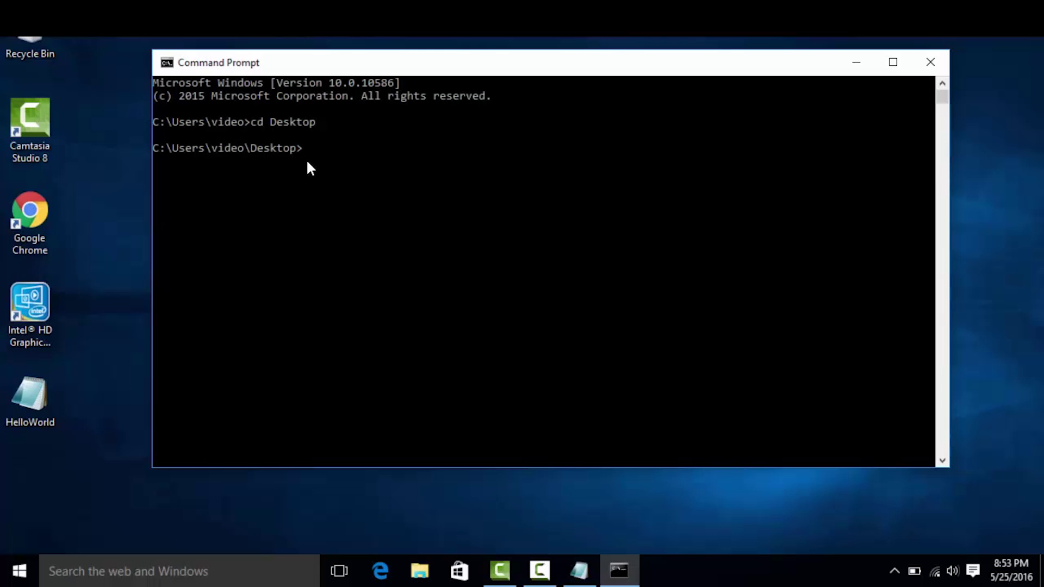
type("javac HelloWorld.java")
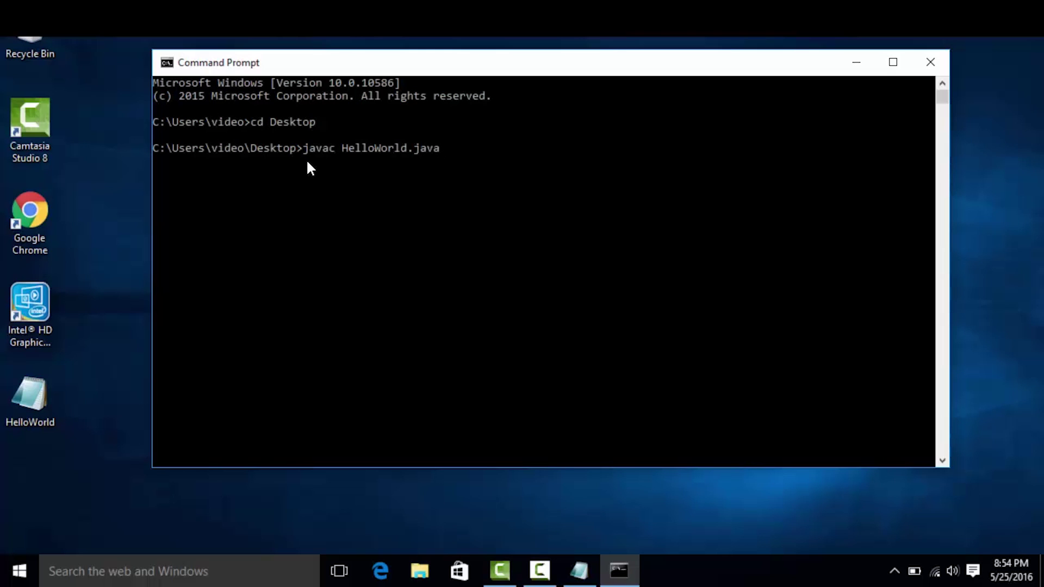
Step: Compile HelloWorld.java with javac, then run java HelloWorld twice, printing 'Hello world!'
key("Return")
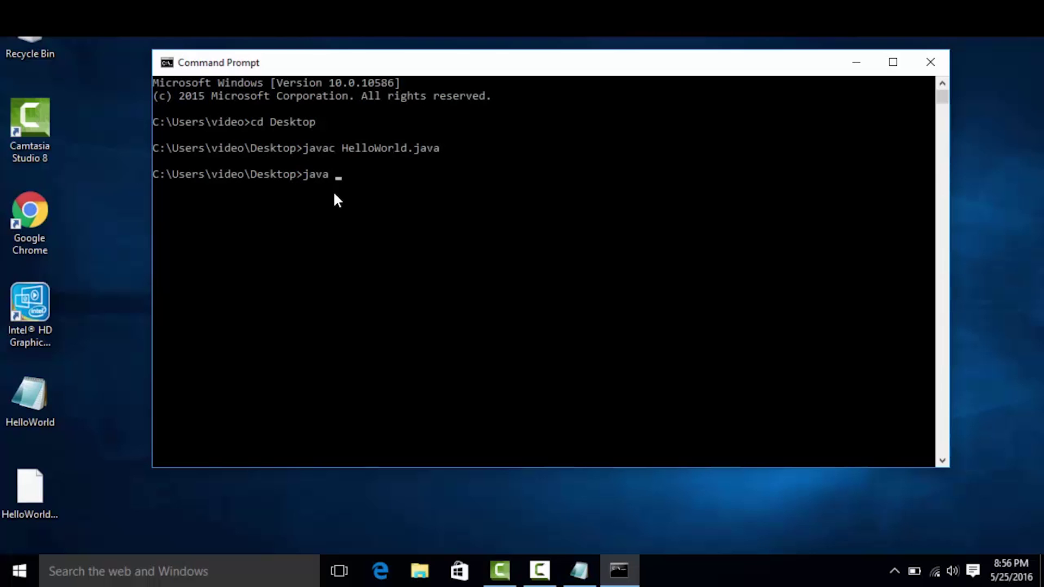
type("oWorld")
key("Return")
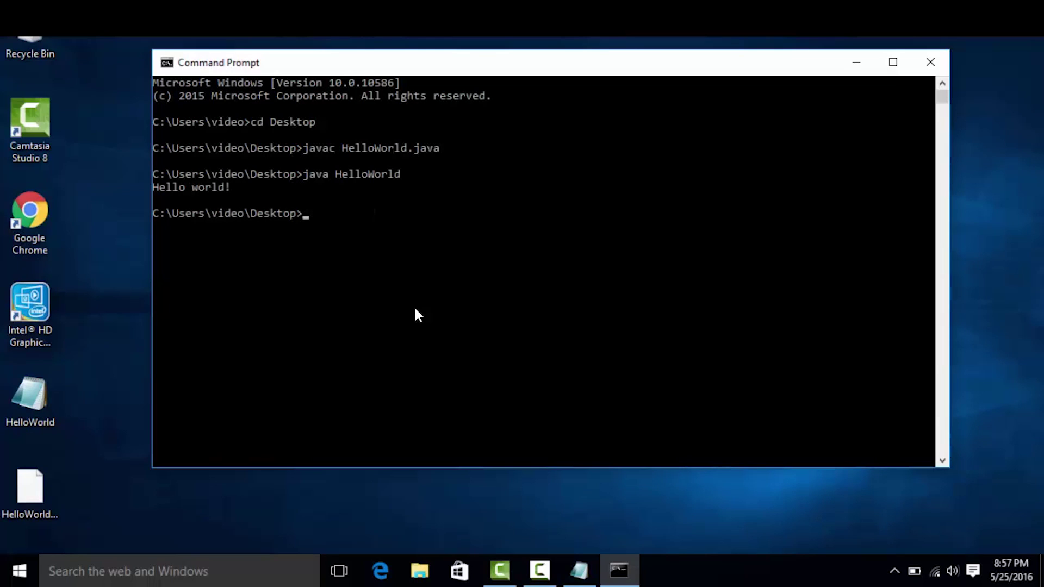
key("Up")
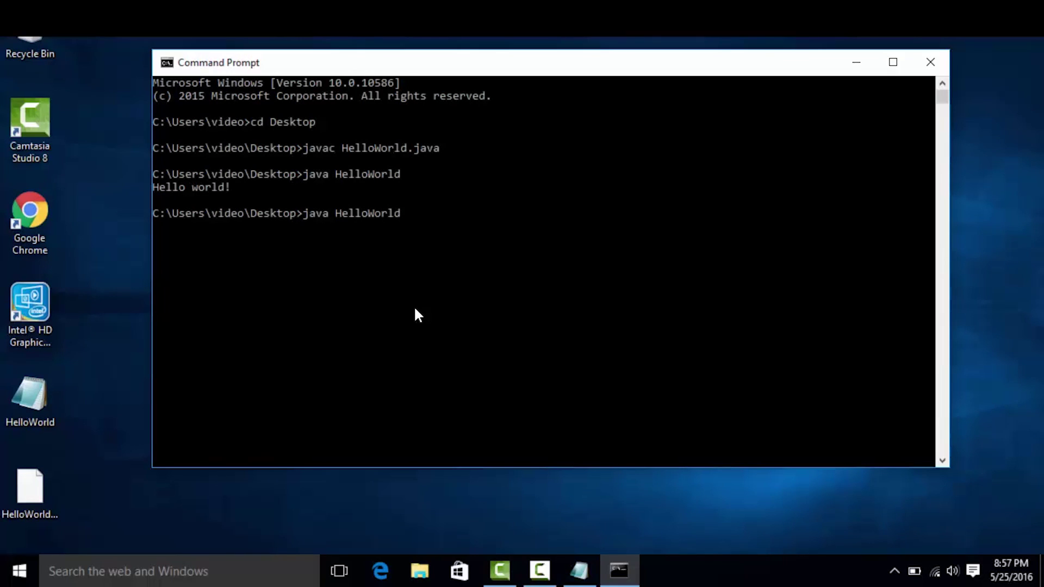
key("Return")
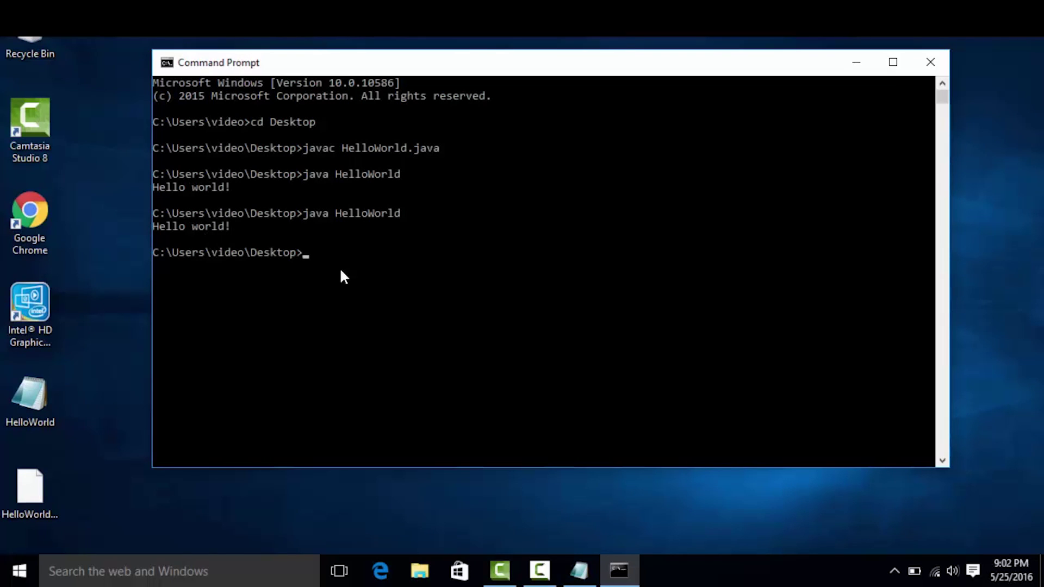
Step: Edit the println string in Notepad to 'Hello Java!' and save HelloWorld.java
left_click(579, 570)
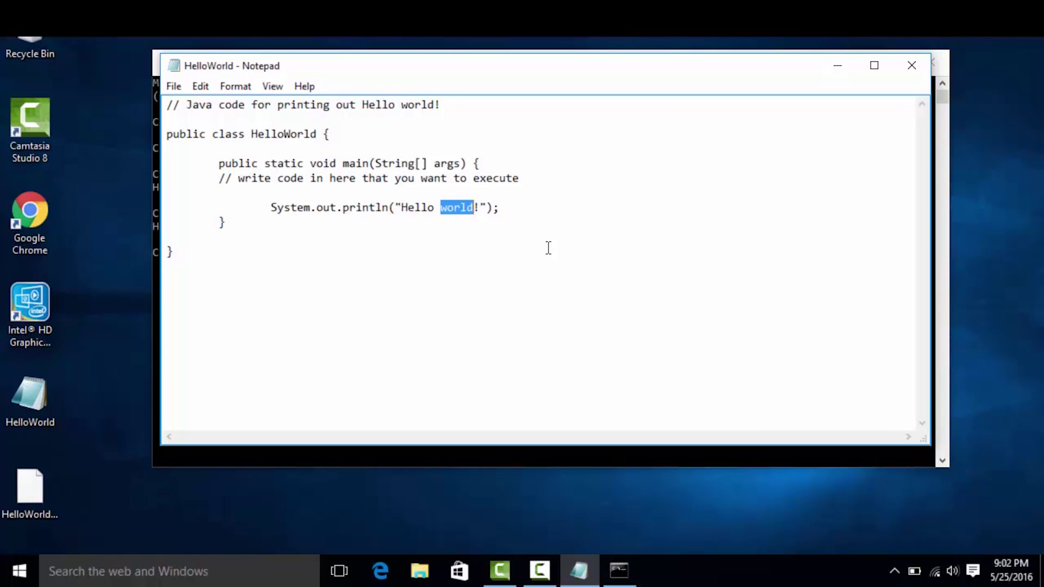
type("Java")
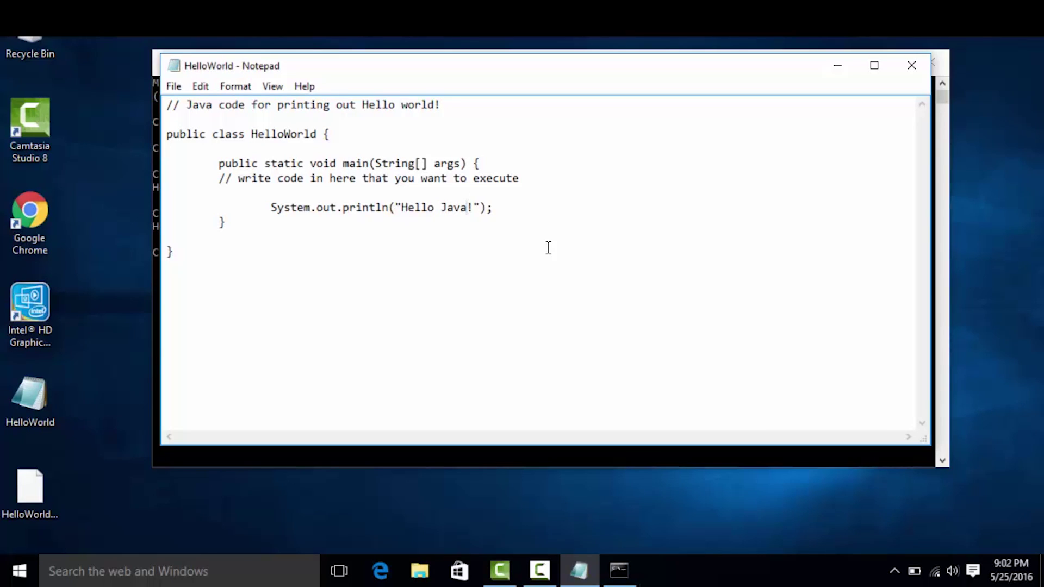
left_click(174, 86)
left_click(178, 140)
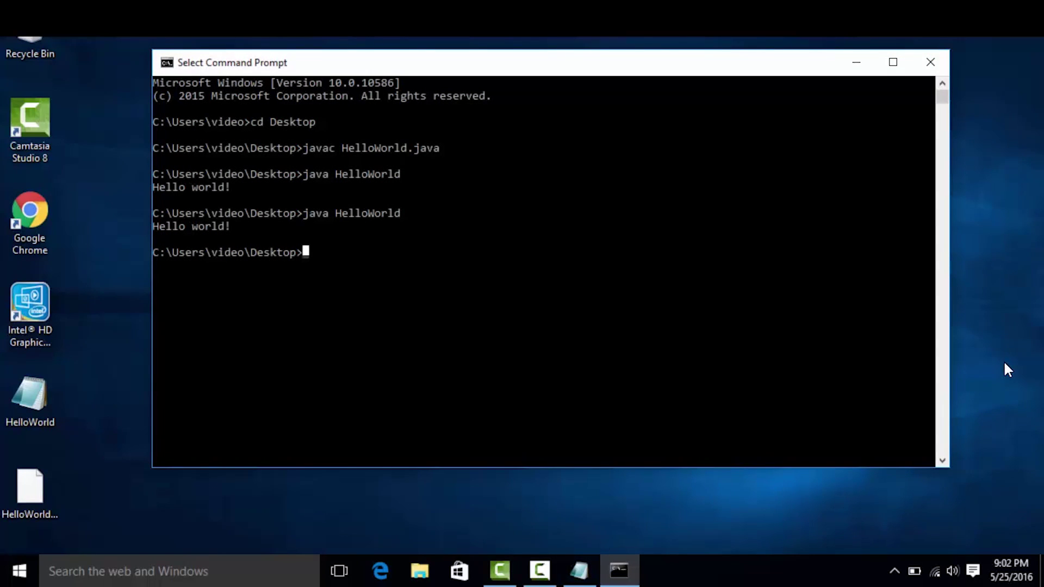
Step: Rerun java HelloWorld without recompiling, still getting 'Hello world!', and check HelloWorld.class on the Desktop
key("Up")
key("Up")
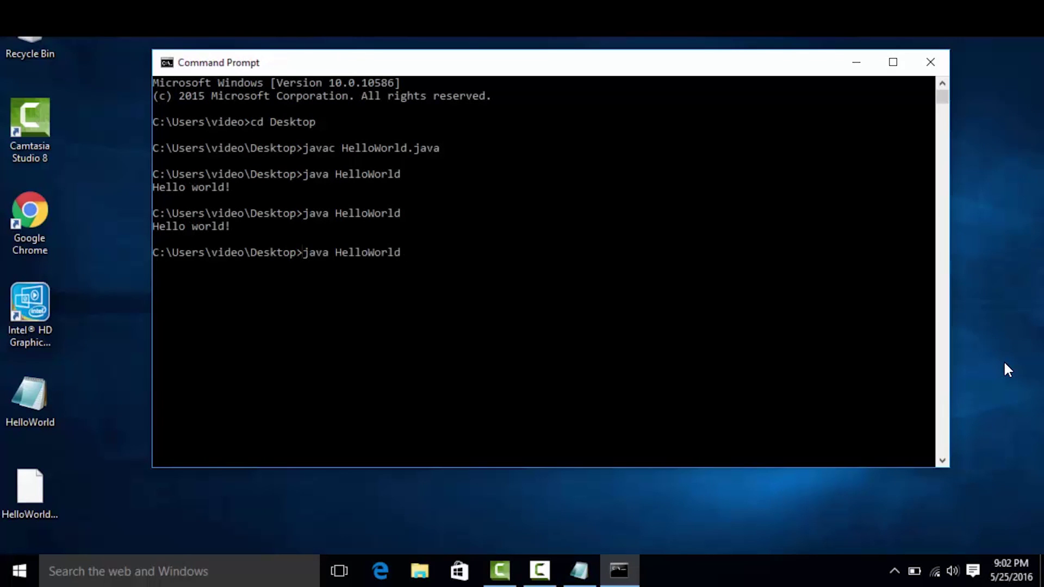
key("Return")
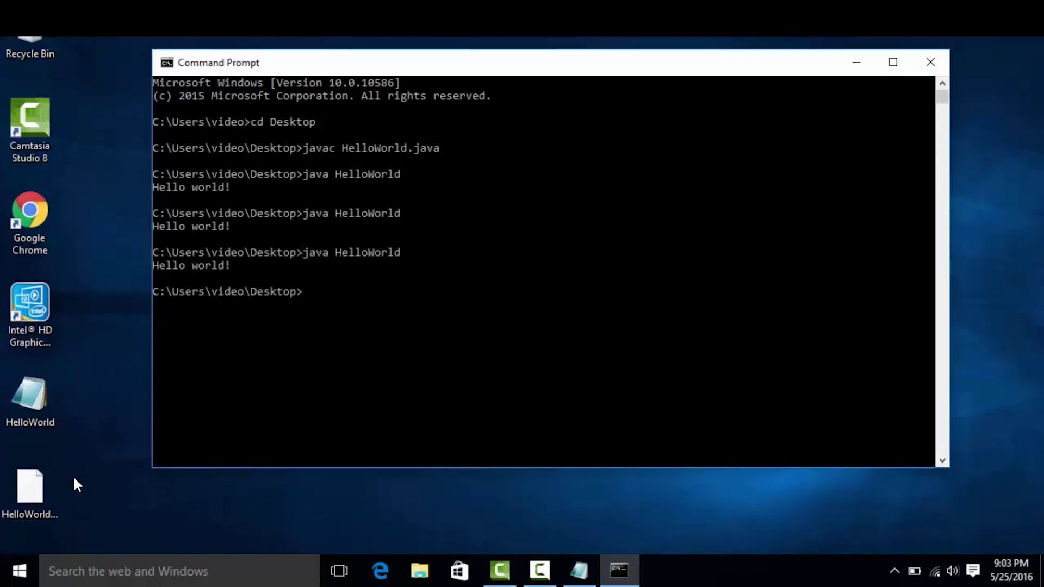
left_click(47, 490)
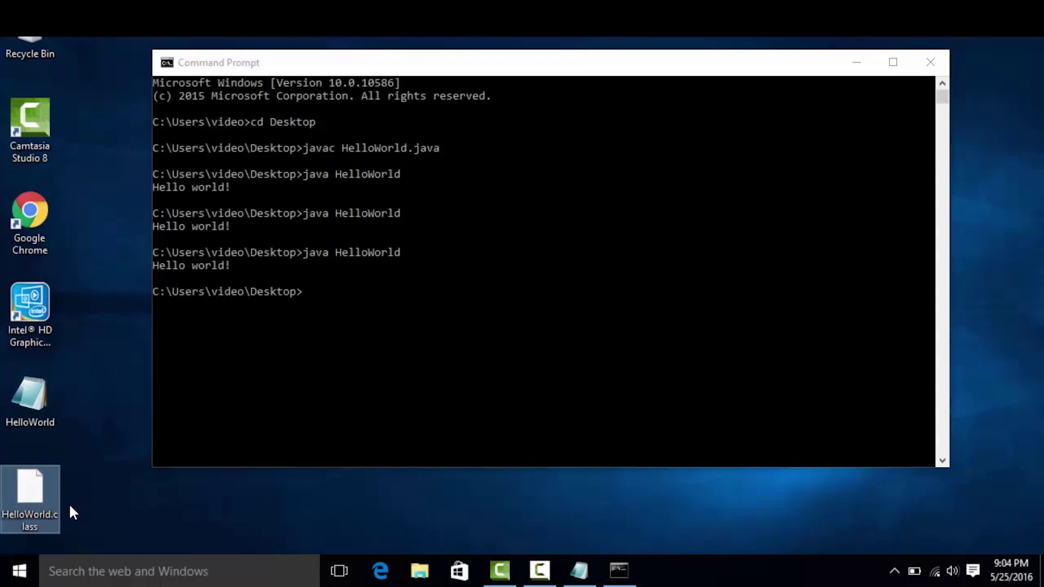
Step: Recompile HelloWorld.java with javac and run java HelloWorld, now printing 'Hello Java!'
left_click(422, 328)
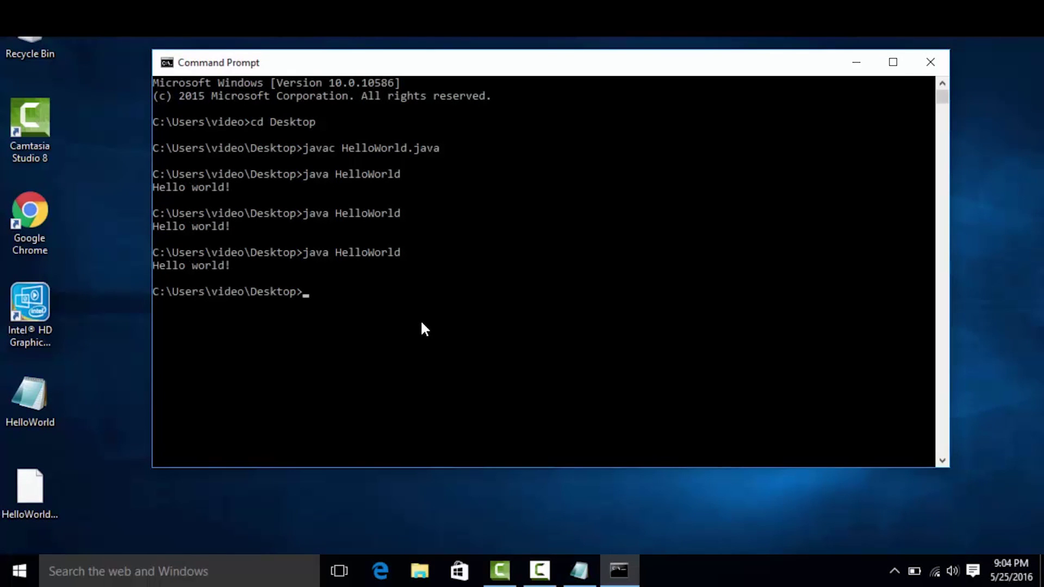
key("Up")
key("Up")
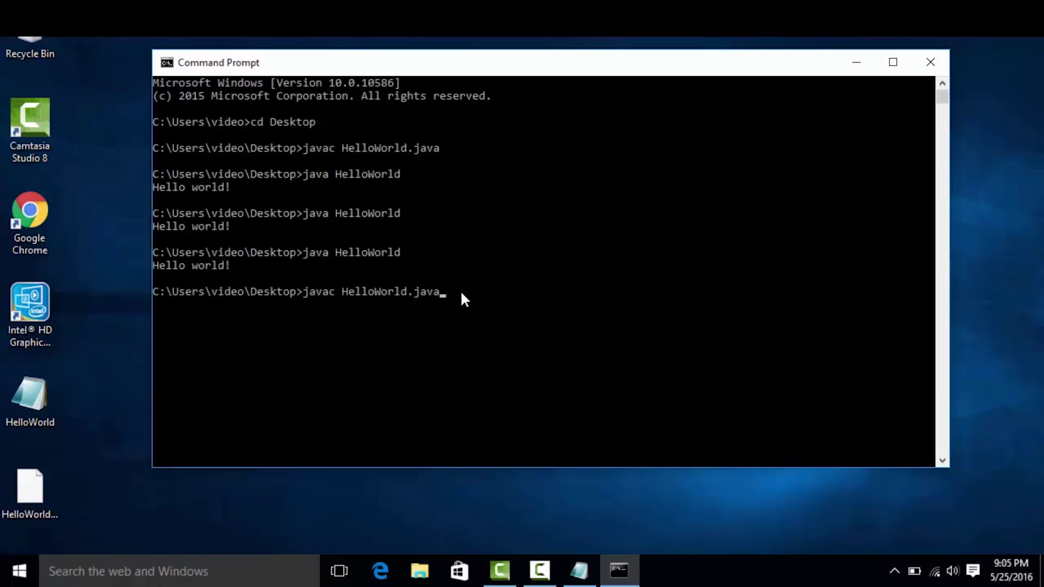
key("Return")
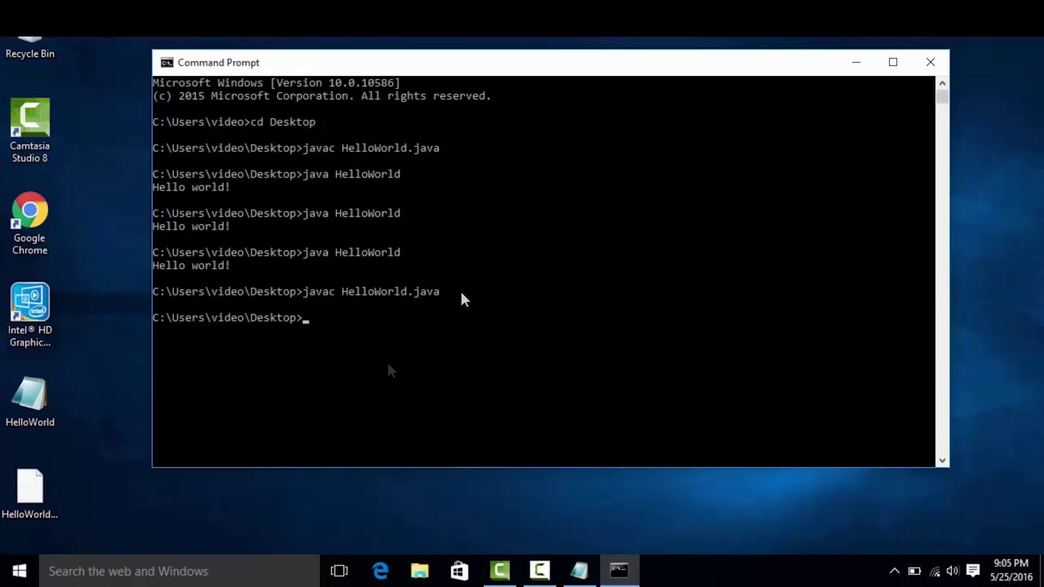
type("java HelloWorld")
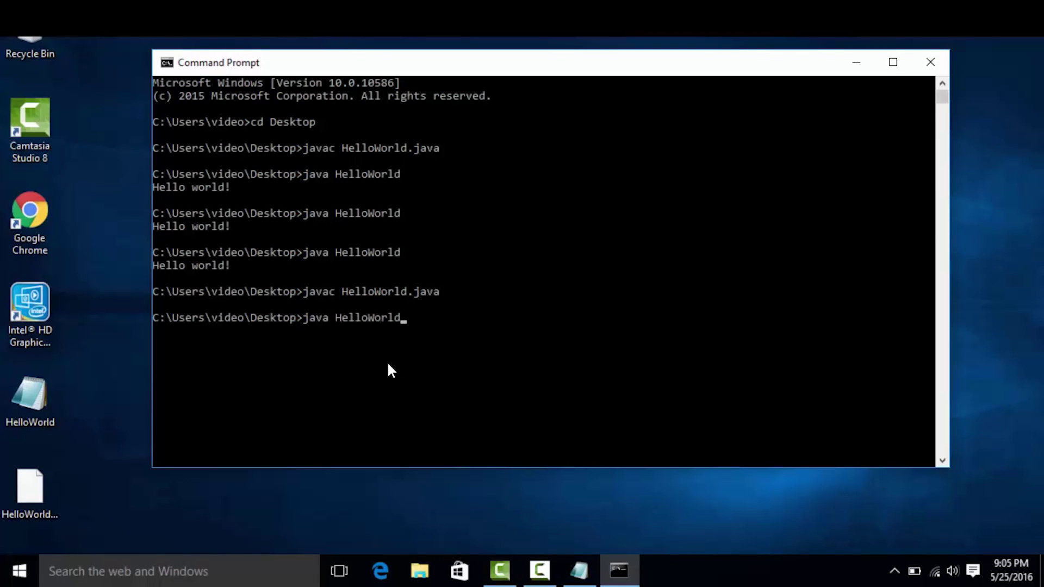
key("Return")
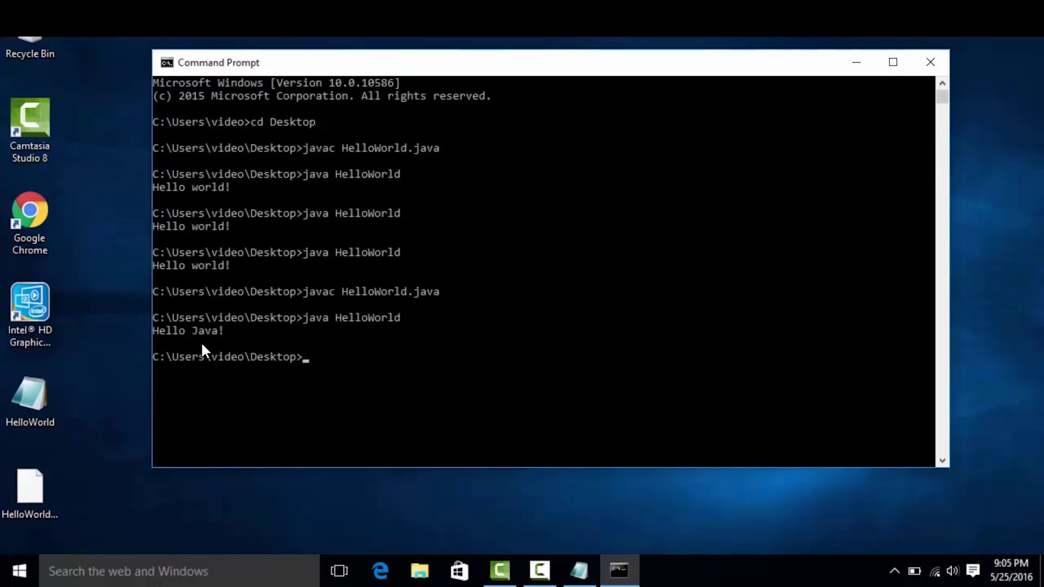